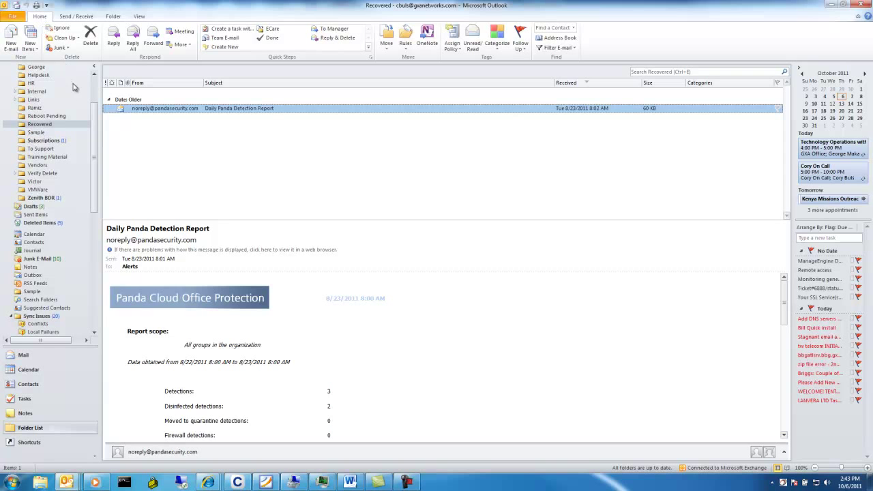
Look through the Inbox and its Verify Delete subfolder, and bring up the folder commands.
{"action": "scroll", "coordinate": [97, 109], "scroll_direction": "up", "scroll_amount": 3}
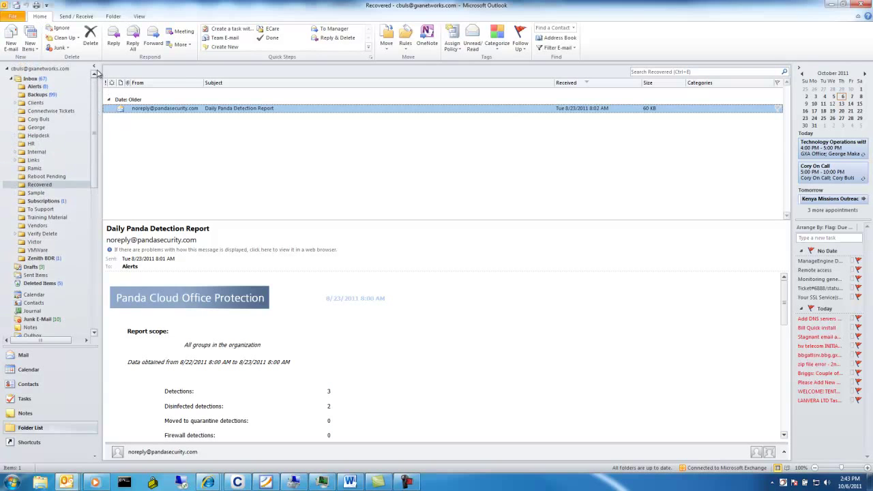
{"action": "left_click", "coordinate": [30, 80]}
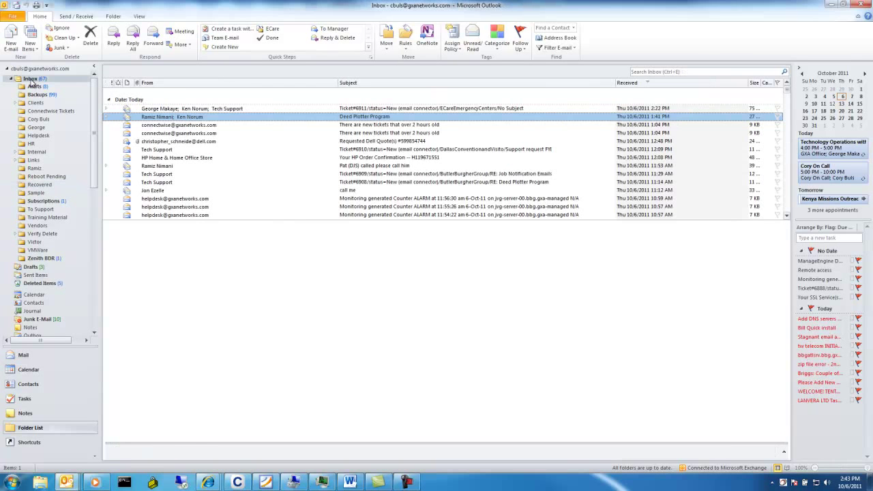
{"action": "left_click", "coordinate": [43, 234]}
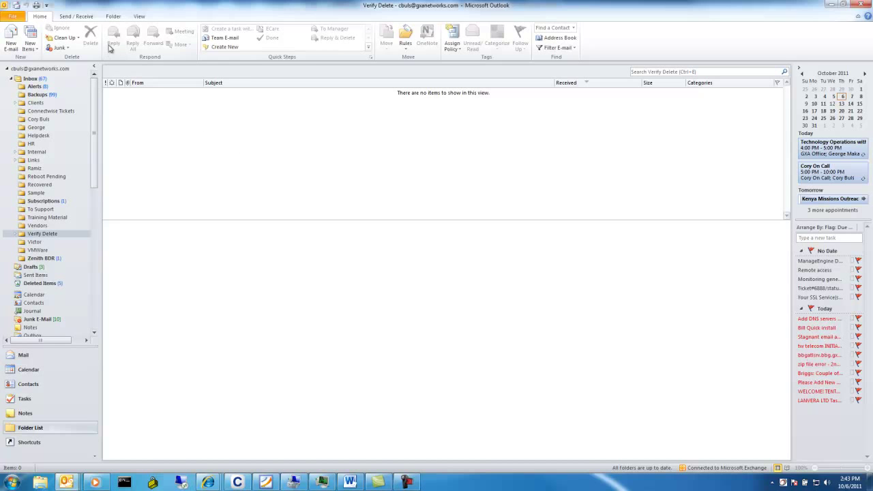
{"action": "left_click", "coordinate": [114, 18]}
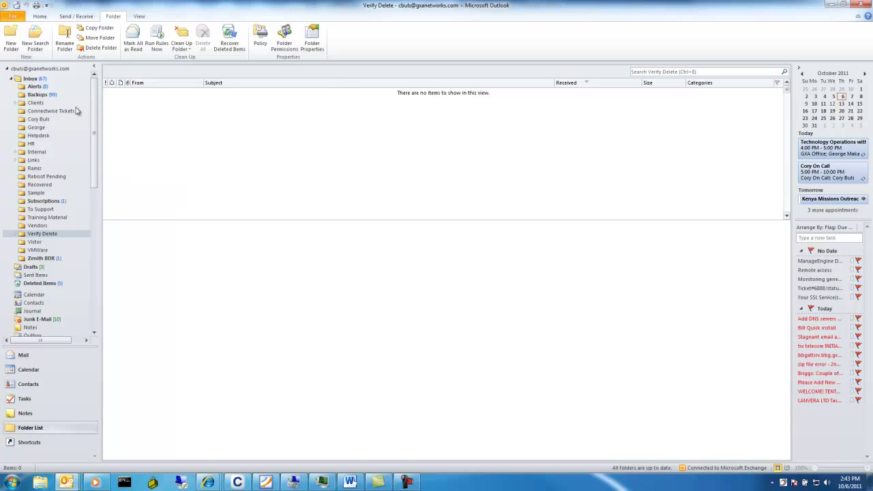
Expand the "Job Notification Emails" conversation for ticket 6906 in the Inbox, read its individual replies and collapse it.
{"action": "left_click", "coordinate": [31, 80]}
{"action": "scroll", "coordinate": [171, 168], "scroll_direction": "down", "scroll_amount": 4}
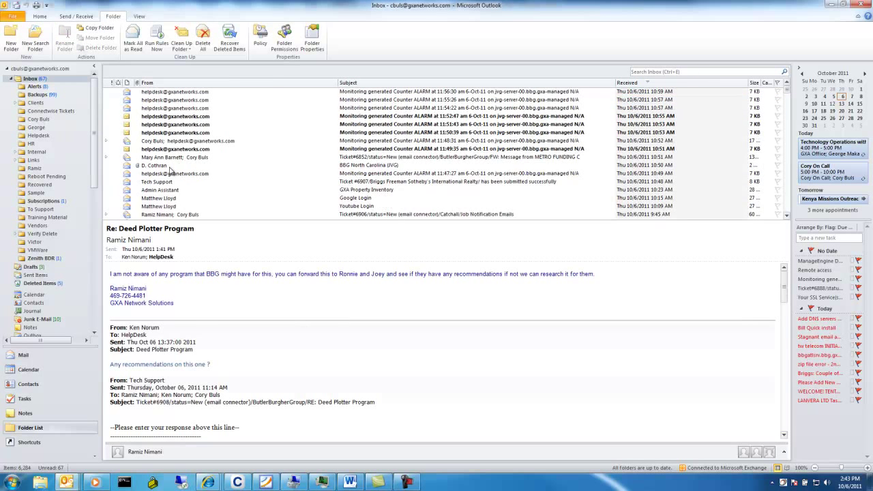
{"action": "scroll", "coordinate": [171, 170], "scroll_direction": "down", "scroll_amount": 3}
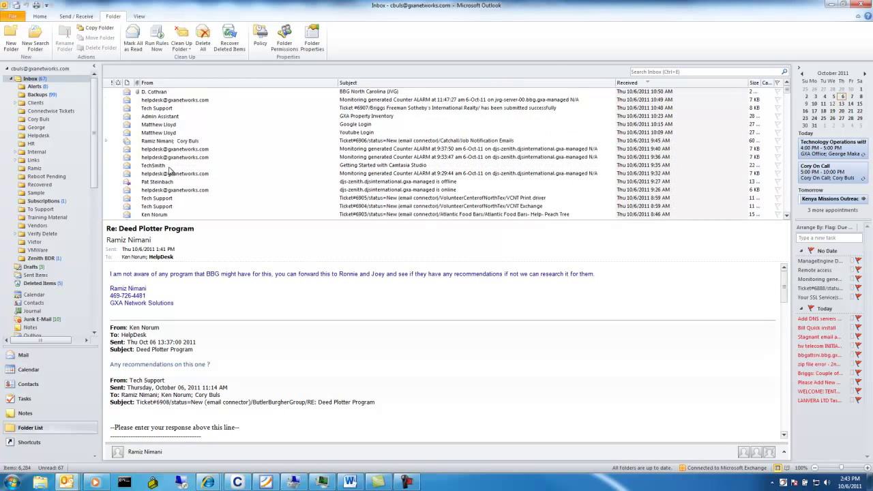
{"action": "left_click", "coordinate": [108, 141]}
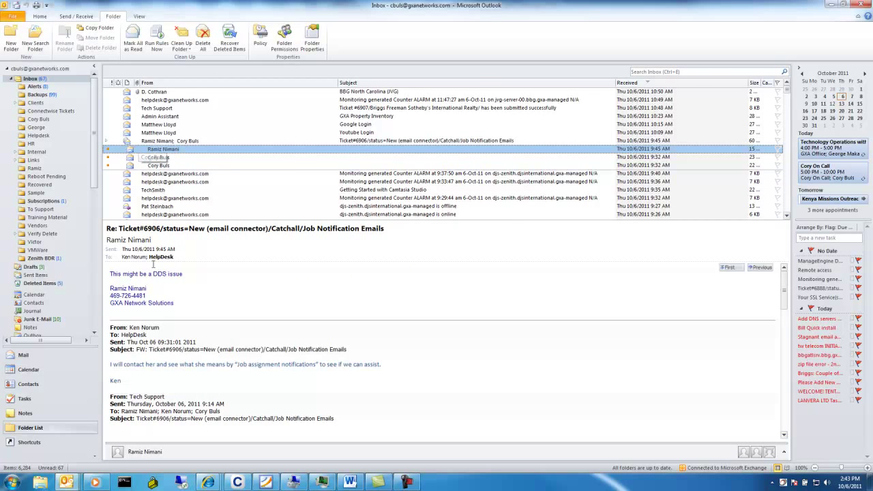
{"action": "scroll", "coordinate": [156, 285], "scroll_direction": "down", "scroll_amount": 3}
{"action": "scroll", "coordinate": [155, 289], "scroll_direction": "up", "scroll_amount": 3}
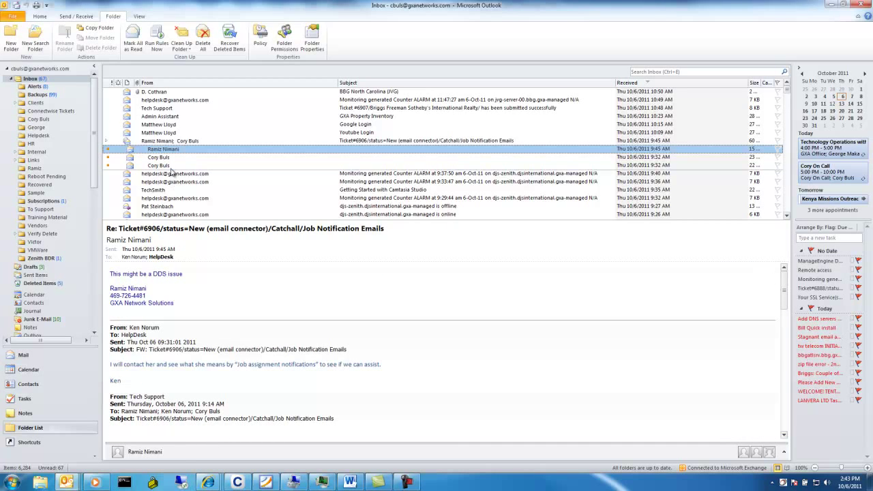
{"action": "left_click", "coordinate": [171, 166]}
{"action": "left_click", "coordinate": [171, 158]}
{"action": "left_click", "coordinate": [145, 149]}
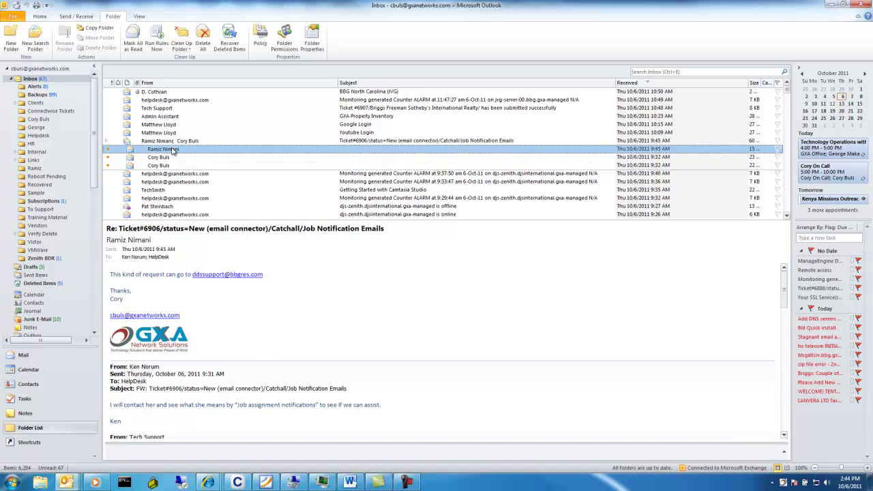
{"action": "scroll", "coordinate": [170, 314], "scroll_direction": "down", "scroll_amount": 6}
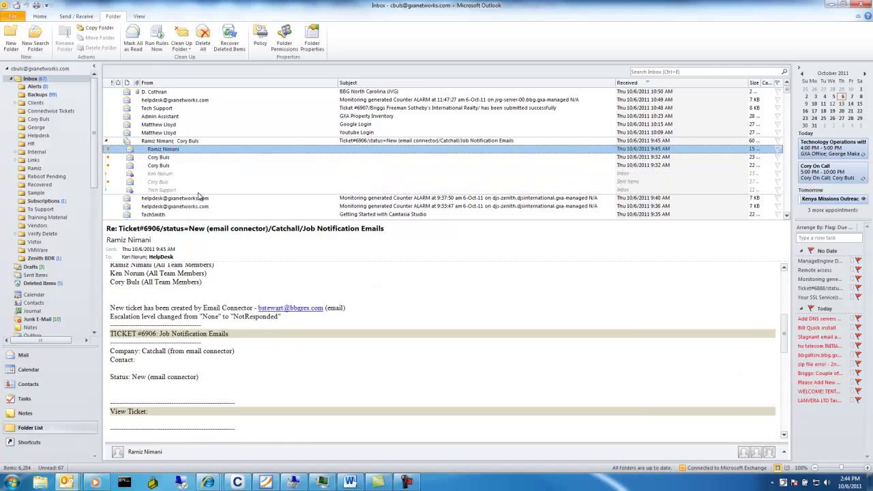
{"action": "left_click", "coordinate": [107, 142]}
Expand the "Squeeze Page" conversation fully to examine its messages, and collapse it again.
{"action": "scroll", "coordinate": [175, 191], "scroll_direction": "down", "scroll_amount": 5}
{"action": "scroll", "coordinate": [175, 191], "scroll_direction": "down", "scroll_amount": 2}
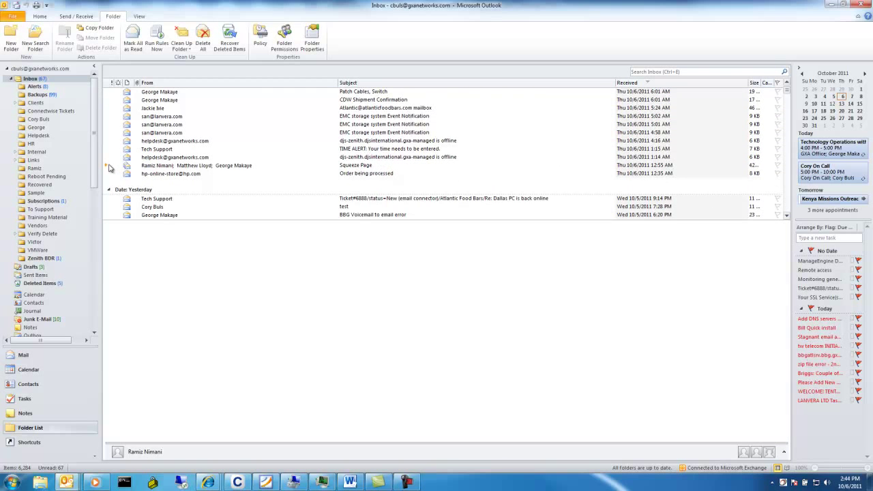
{"action": "left_click", "coordinate": [108, 166]}
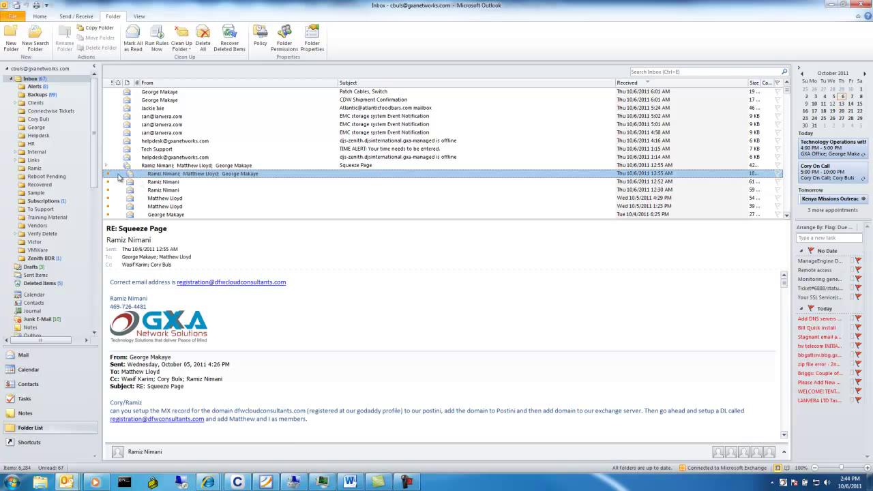
{"action": "left_click", "coordinate": [107, 166]}
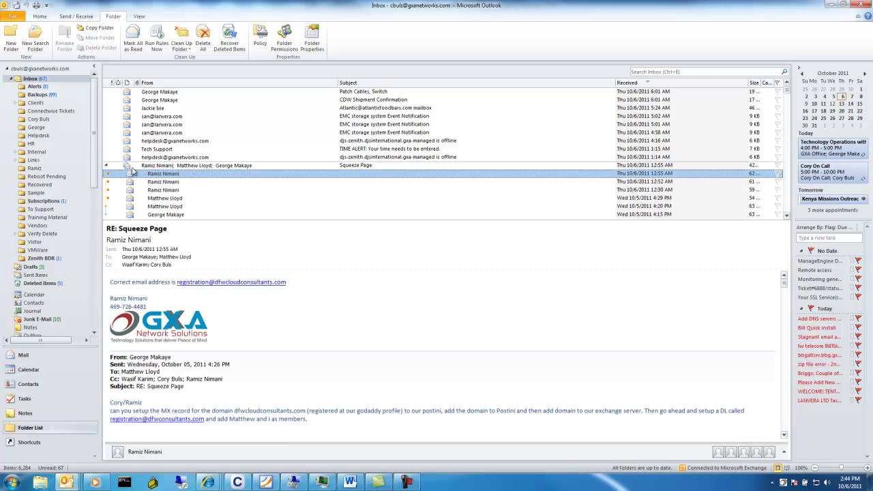
{"action": "left_click", "coordinate": [108, 165]}
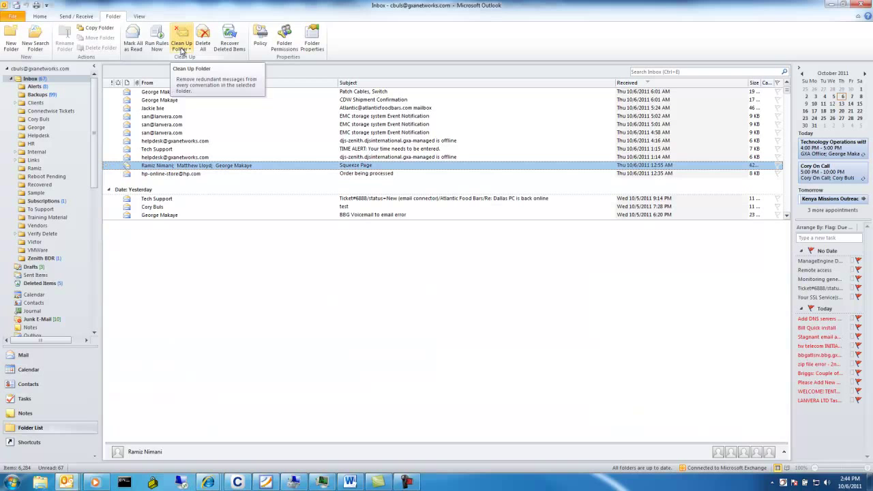
{"action": "left_click", "coordinate": [182, 52]}
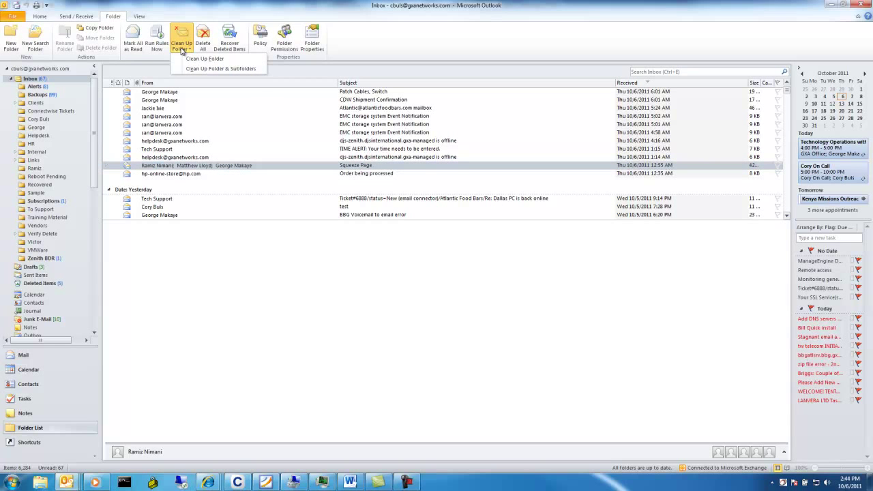
{"action": "scroll", "coordinate": [96, 103], "scroll_direction": "down", "scroll_amount": 1}
{"action": "scroll", "coordinate": [96, 103], "scroll_direction": "up", "scroll_amount": 1}
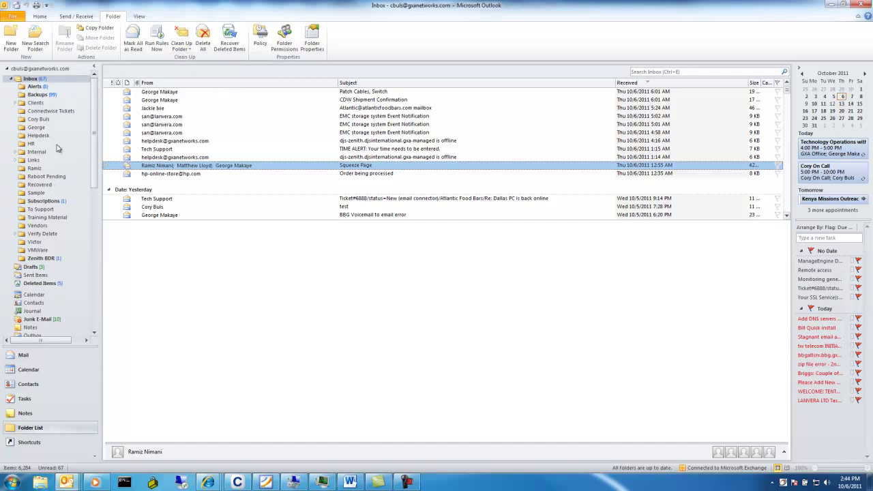
Mark all messages in the Inbox as read.
{"action": "right_click", "coordinate": [35, 81]}
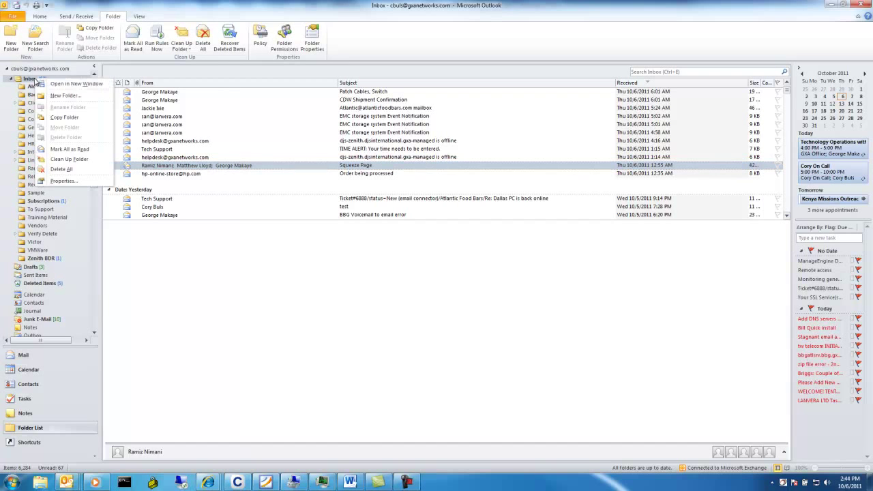
{"action": "left_click", "coordinate": [64, 149]}
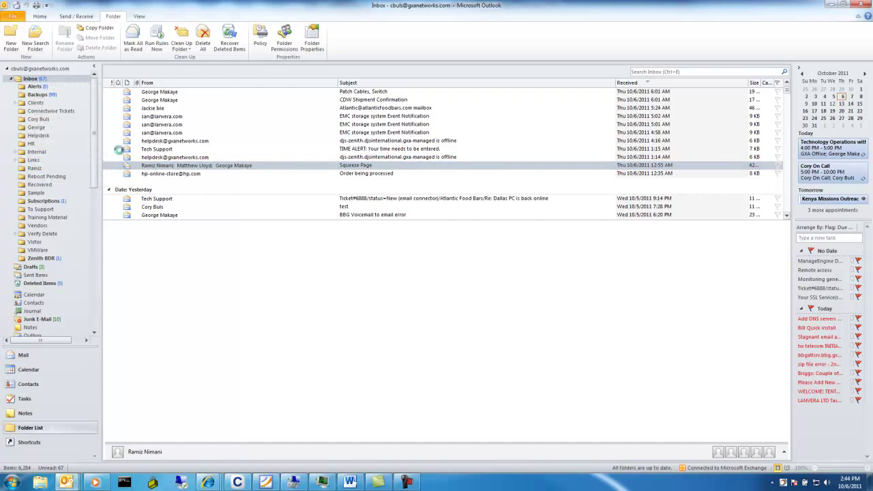
{"action": "right_click", "coordinate": [32, 80]}
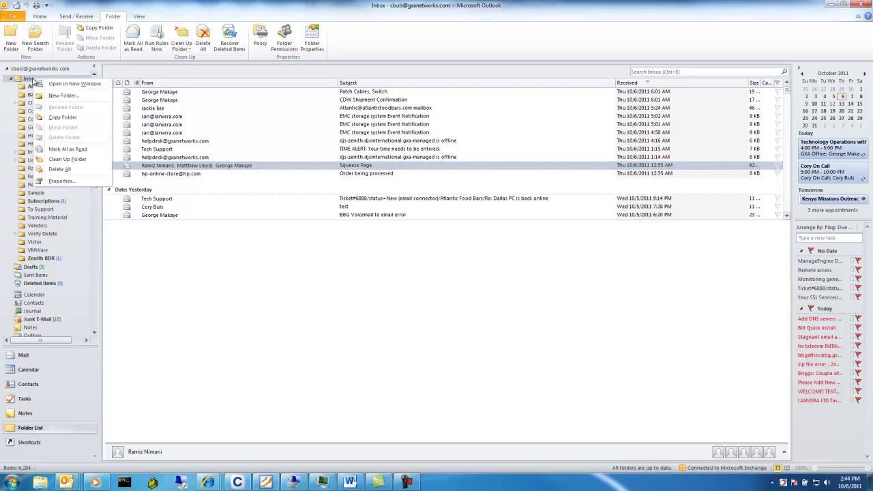
{"action": "left_click", "coordinate": [62, 95]}
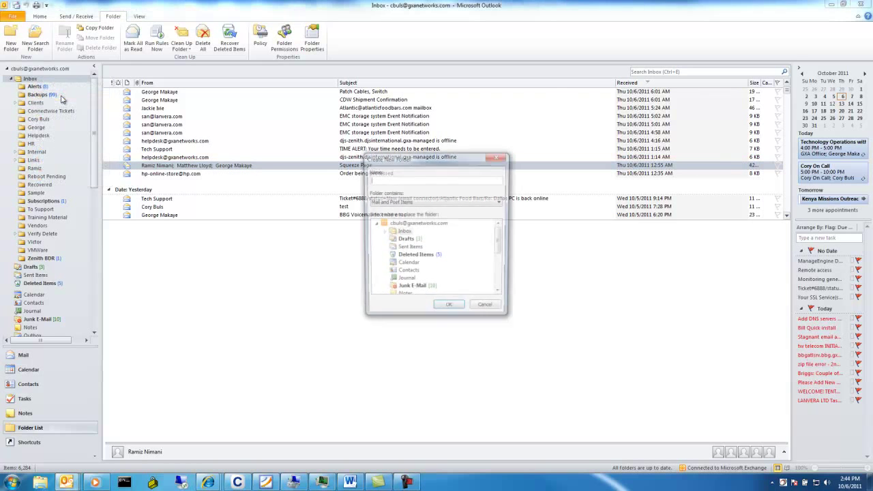
{"action": "left_click", "coordinate": [381, 233]}
{"action": "scroll", "coordinate": [423, 266], "scroll_direction": "down", "scroll_amount": 4}
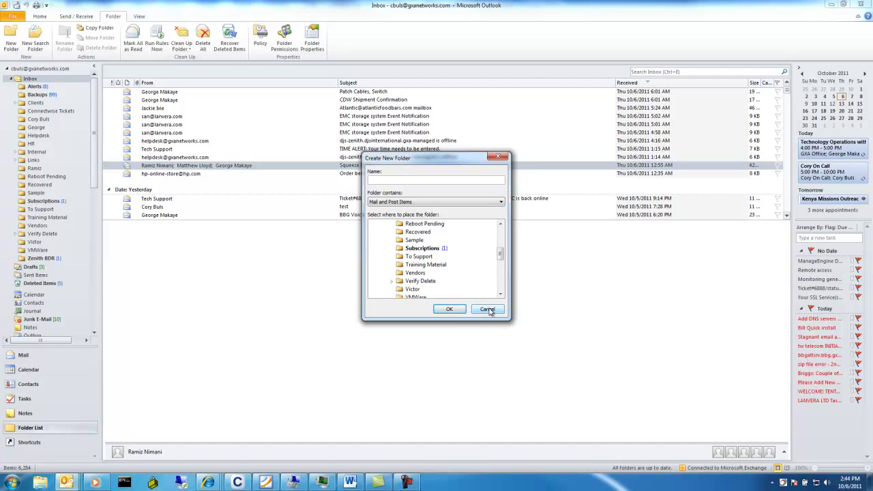
{"action": "left_click", "coordinate": [487, 310]}
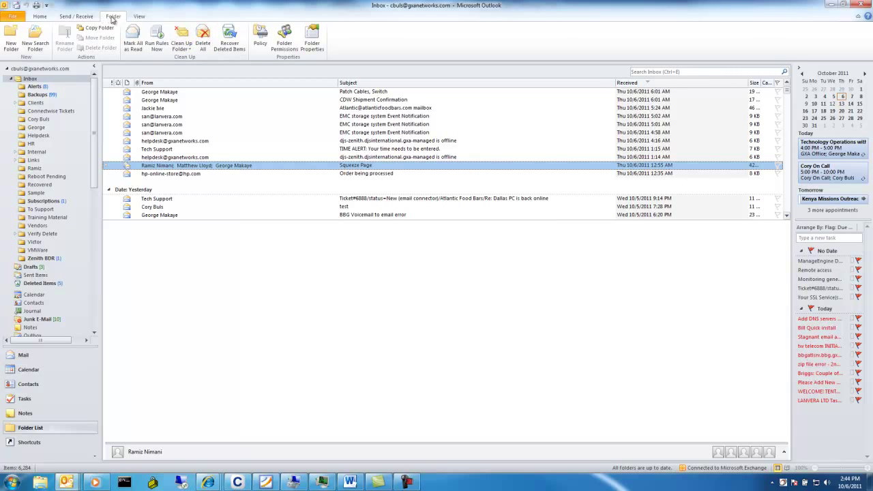
Start cleaning up the Inbox and its subfolders, and open the Conversation Clean Up settings from the confirmation.
{"action": "left_click", "coordinate": [193, 53]}
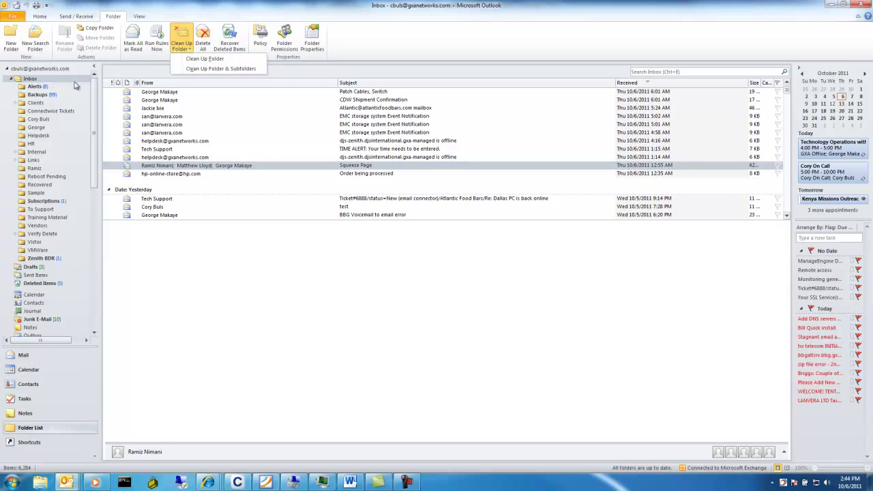
{"action": "left_click", "coordinate": [213, 69]}
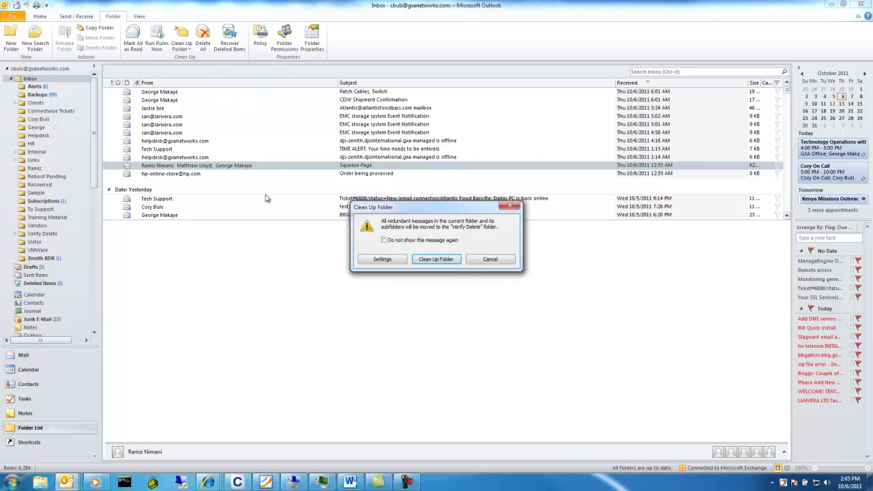
{"action": "left_click", "coordinate": [390, 262]}
{"action": "scroll", "coordinate": [391, 264], "scroll_direction": "down", "scroll_amount": 2}
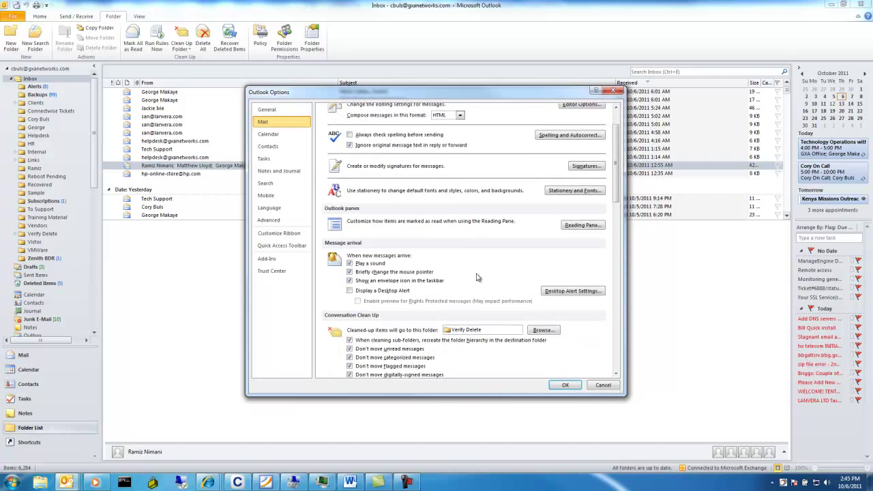
{"action": "scroll", "coordinate": [365, 286], "scroll_direction": "down", "scroll_amount": 2}
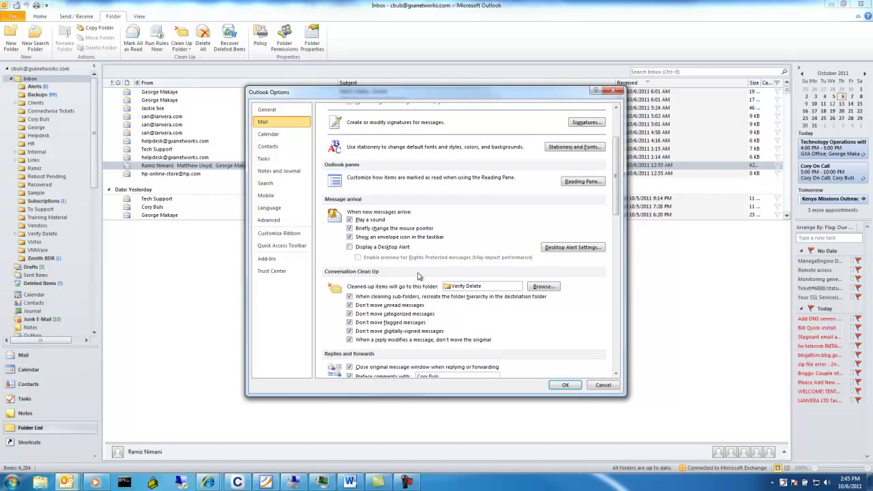
{"action": "left_click", "coordinate": [551, 287]}
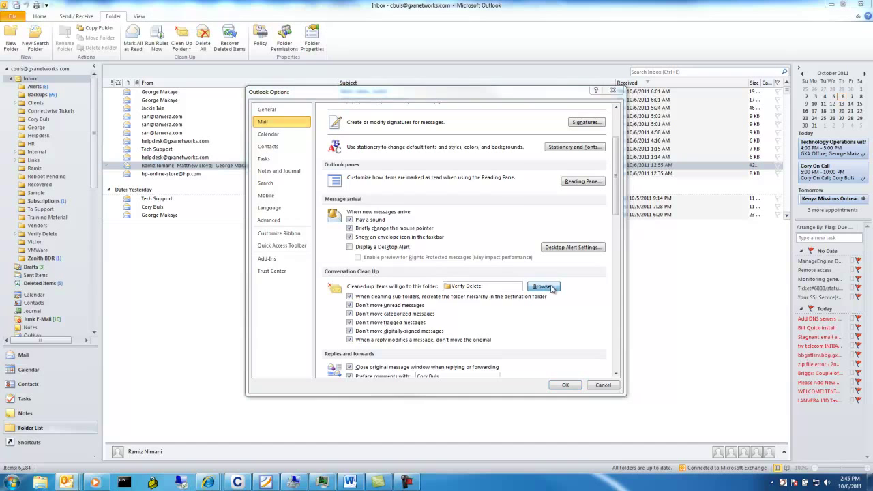
{"action": "scroll", "coordinate": [455, 249], "scroll_direction": "up", "scroll_amount": 3}
{"action": "scroll", "coordinate": [452, 249], "scroll_direction": "down", "scroll_amount": 5}
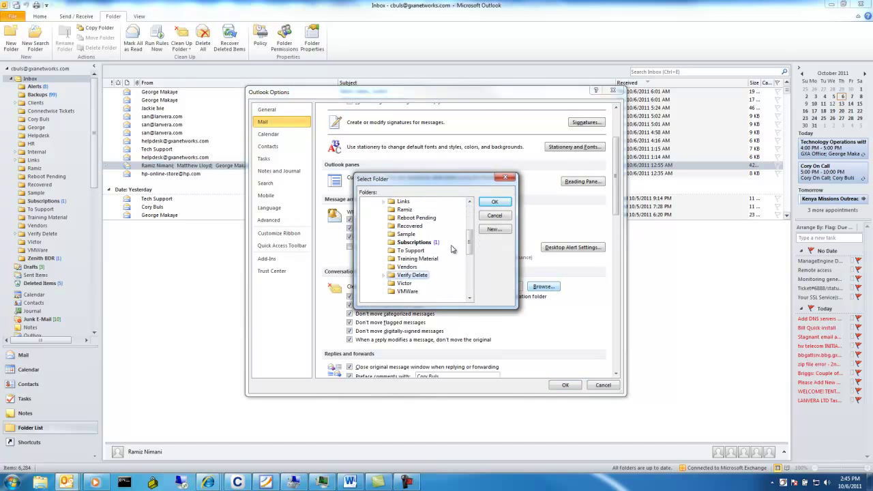
{"action": "left_click", "coordinate": [403, 291]}
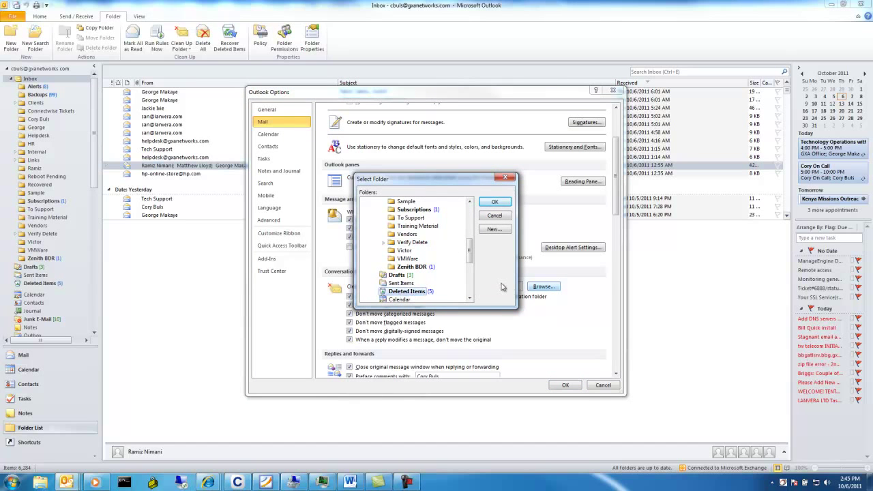
{"action": "scroll", "coordinate": [488, 261], "scroll_direction": "down", "scroll_amount": 1}
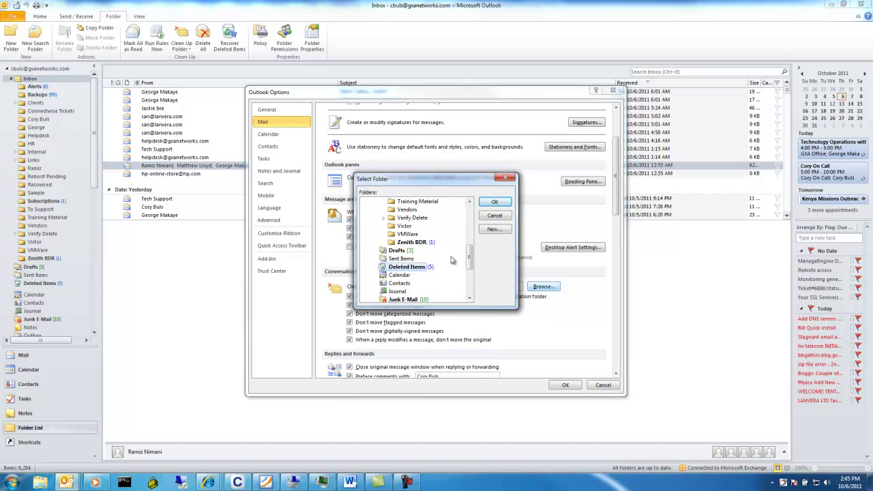
{"action": "left_click_drag", "start_coordinate": [469, 258], "coordinate": [470, 233]}
{"action": "scroll", "coordinate": [421, 285], "scroll_direction": "down", "scroll_amount": 1}
{"action": "left_click", "coordinate": [434, 281]}
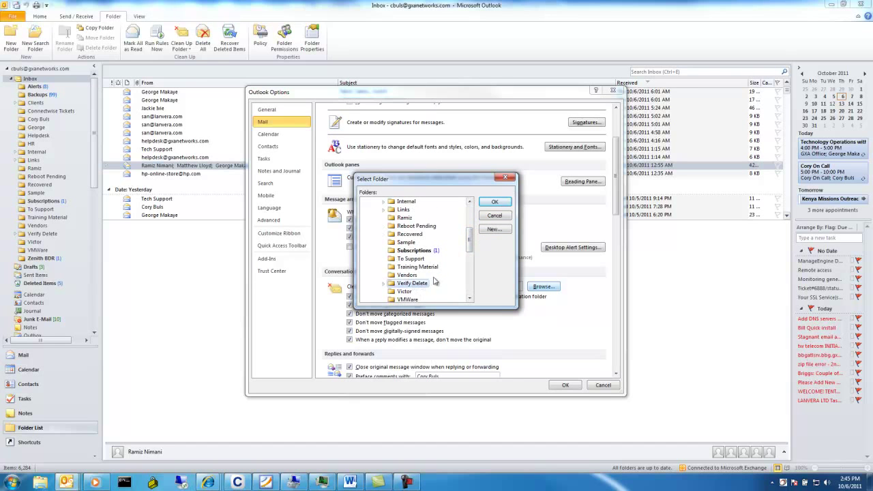
{"action": "left_click", "coordinate": [494, 216]}
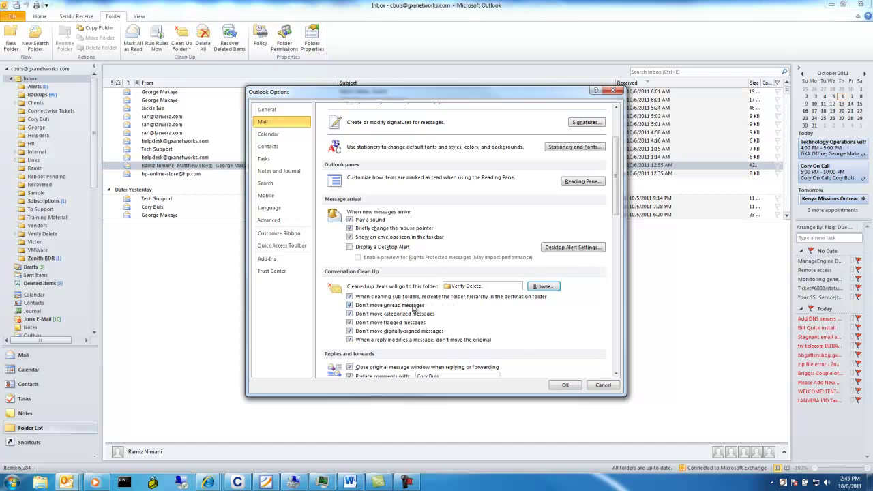
Accept the mail options and run the clean-up, moving redundant messages from the Inbox and its subfolders to Verify Delete.
{"action": "left_click", "coordinate": [565, 386]}
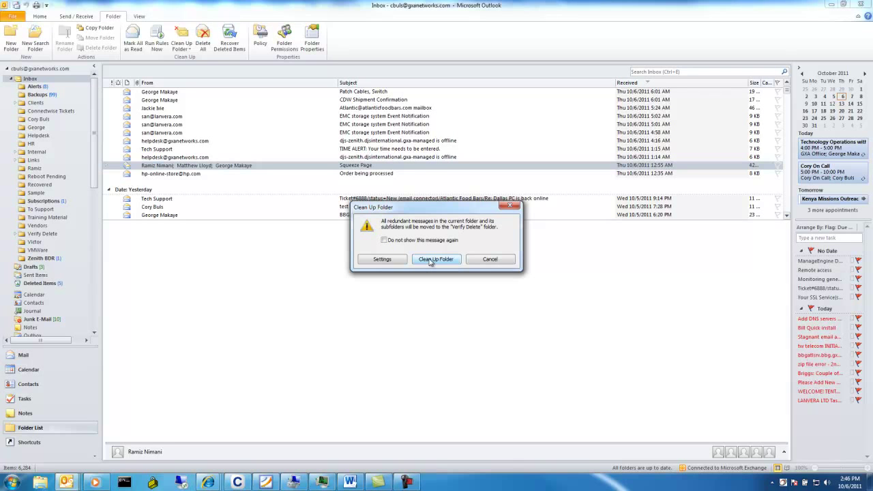
{"action": "left_click", "coordinate": [431, 260]}
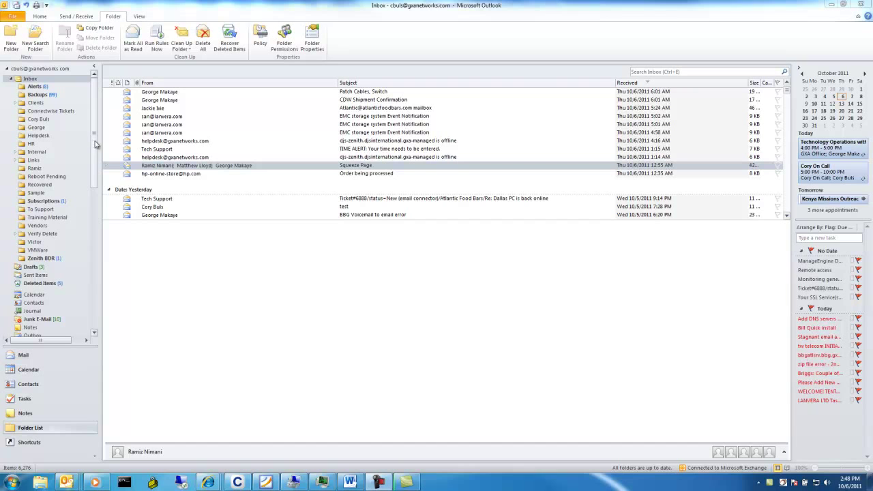
{"action": "left_click_drag", "start_coordinate": [96, 134], "coordinate": [98, 141]}
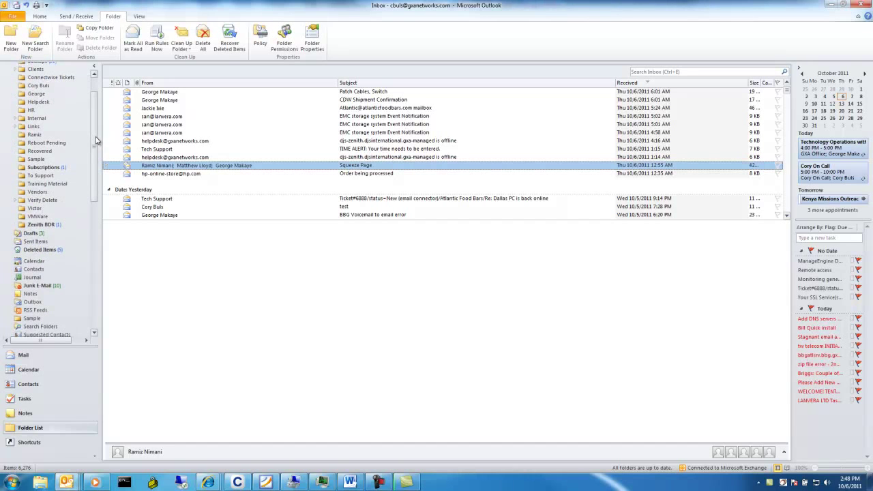
Expand the Verify Delete folder and its Inbox subfolder to examine the folder structure inside it.
{"action": "left_click", "coordinate": [17, 201]}
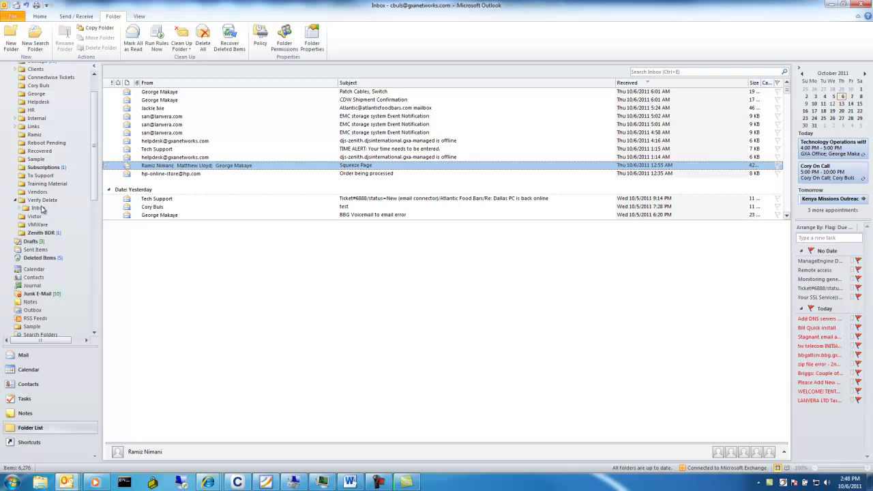
{"action": "left_click_drag", "start_coordinate": [97, 189], "coordinate": [98, 162]}
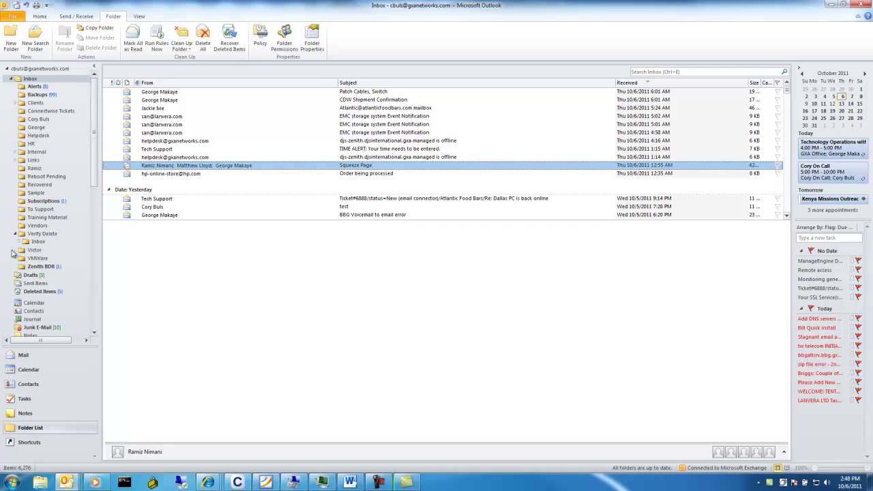
{"action": "left_click_drag", "start_coordinate": [21, 81], "coordinate": [23, 245]}
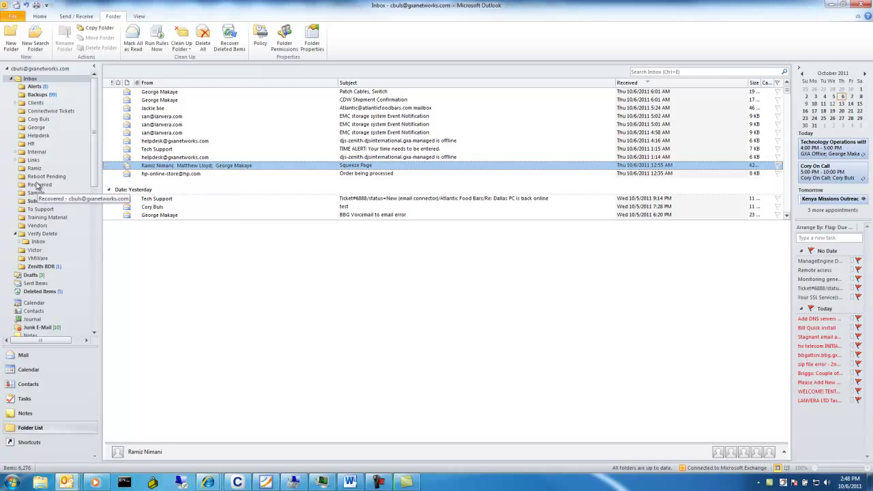
{"action": "left_click", "coordinate": [20, 240]}
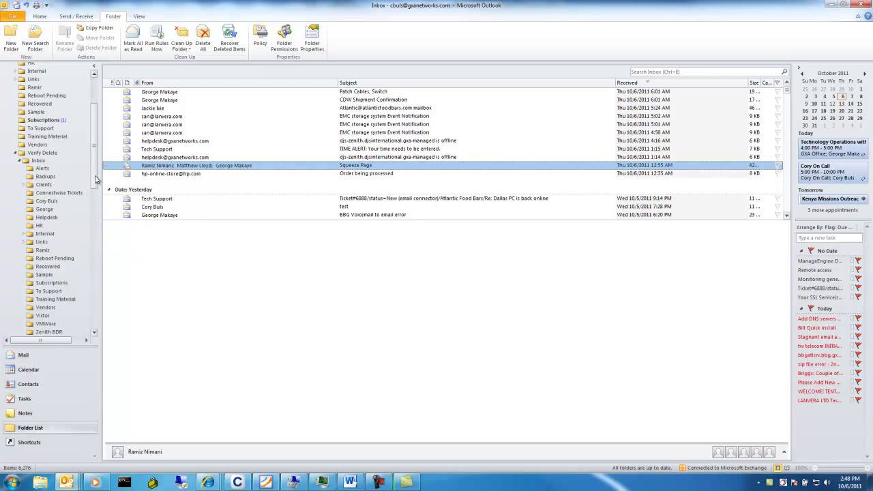
{"action": "scroll", "coordinate": [62, 250], "scroll_direction": "down", "scroll_amount": 3}
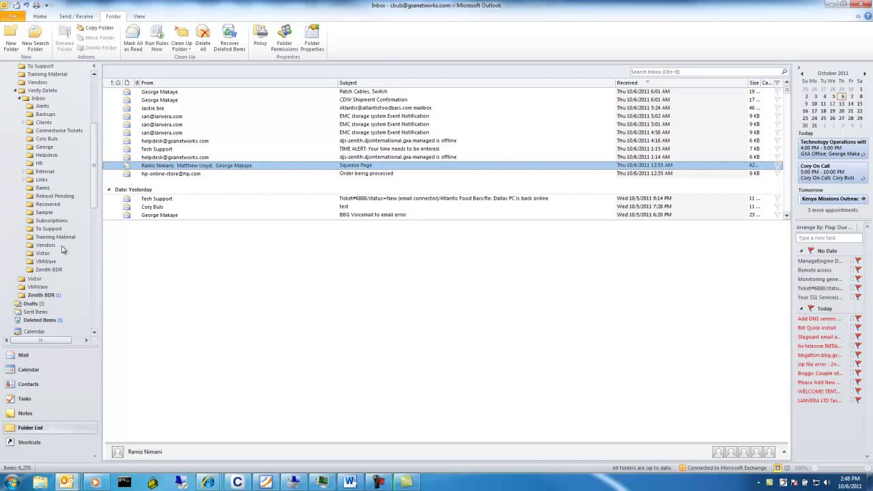
Review the cleaned-up messages in Verify Delete's Zenith BDR, Vendors, Clients, BBG and Inbox folders, expanding Clients to reach BBG.
{"action": "left_click", "coordinate": [49, 269]}
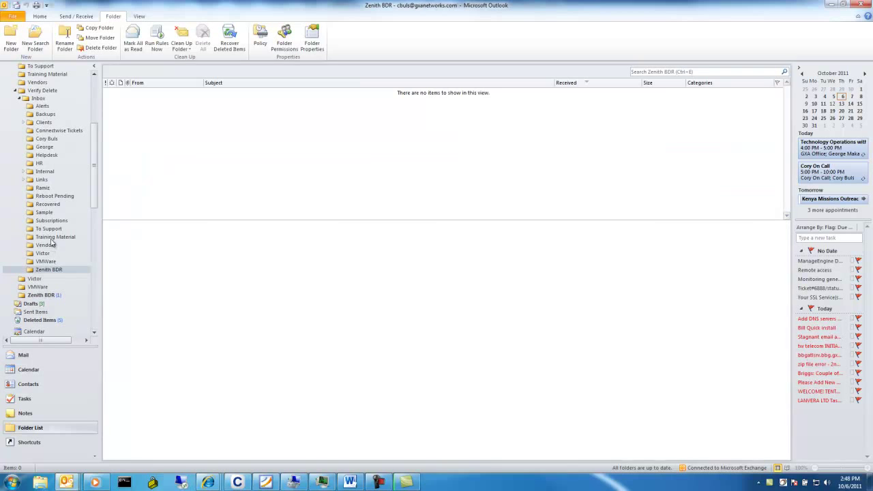
{"action": "left_click", "coordinate": [52, 243]}
{"action": "left_click", "coordinate": [50, 204]}
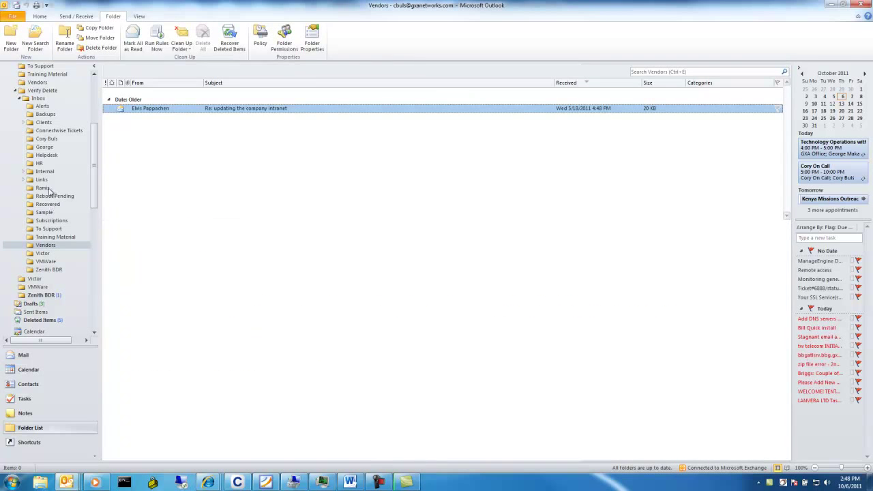
{"action": "double_click", "coordinate": [44, 124]}
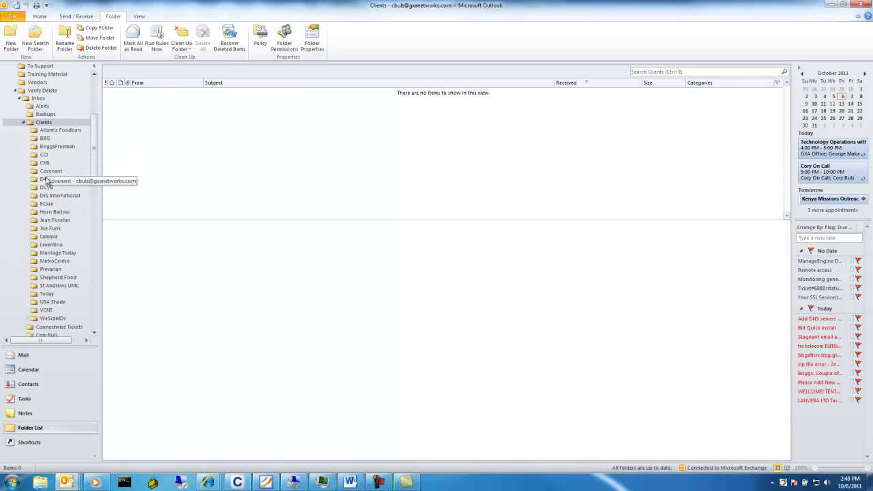
{"action": "left_click", "coordinate": [43, 139]}
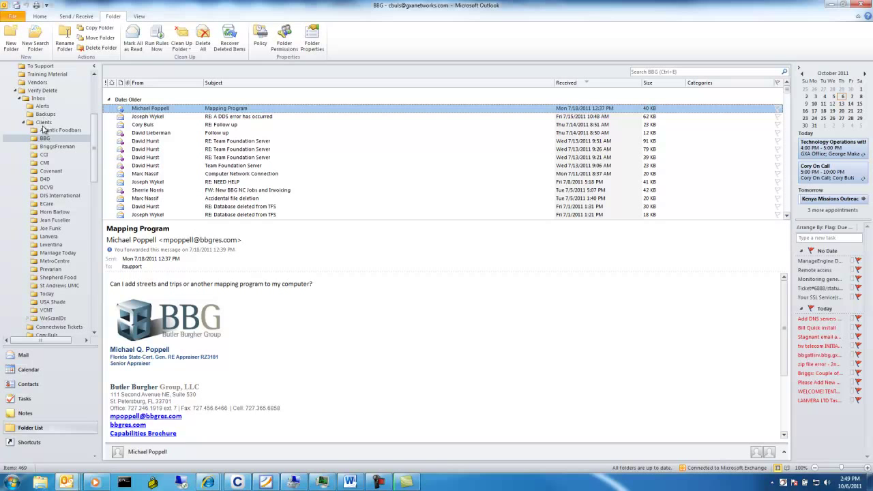
{"action": "left_click", "coordinate": [38, 99]}
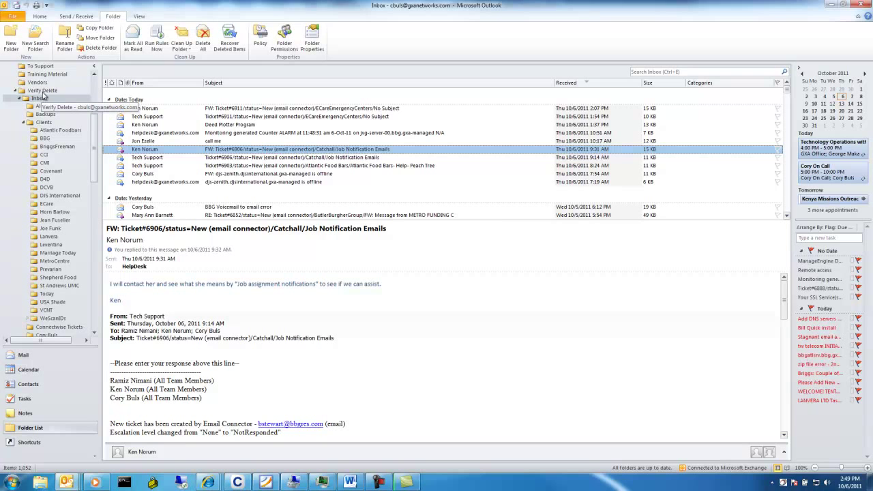
Check the total folder size of Verify Delete in its properties, and close them without changes.
{"action": "right_click", "coordinate": [46, 95]}
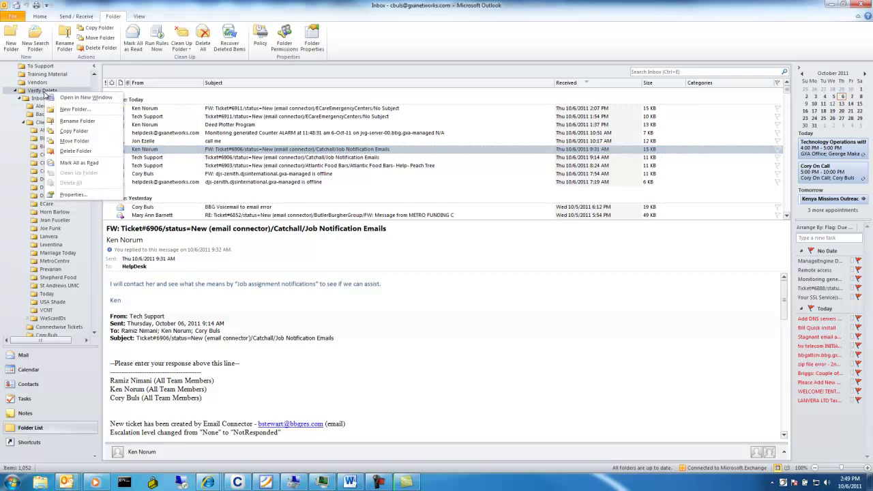
{"action": "left_click", "coordinate": [68, 195]}
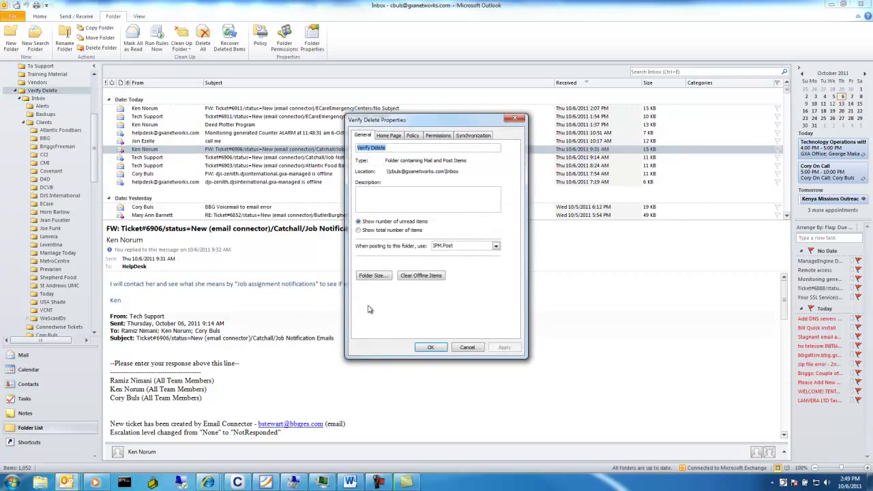
{"action": "left_click", "coordinate": [368, 275]}
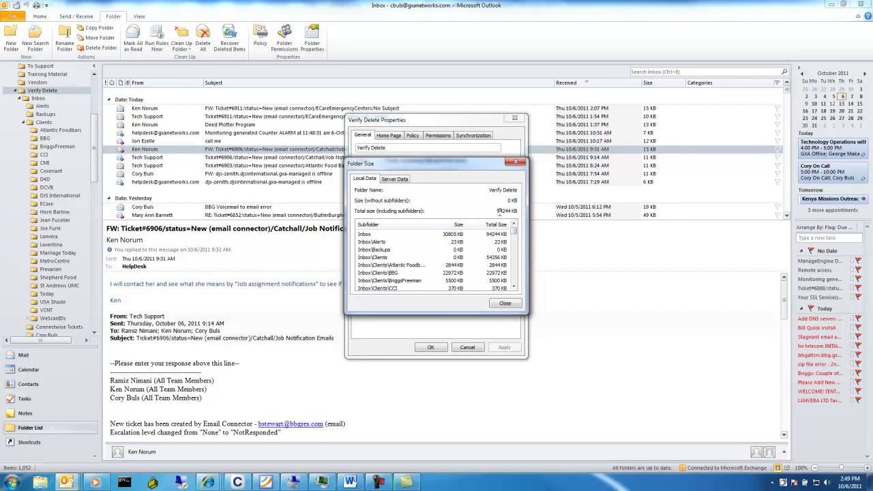
{"action": "left_click_drag", "start_coordinate": [501, 211], "coordinate": [483, 225]}
{"action": "left_click", "coordinate": [504, 305]}
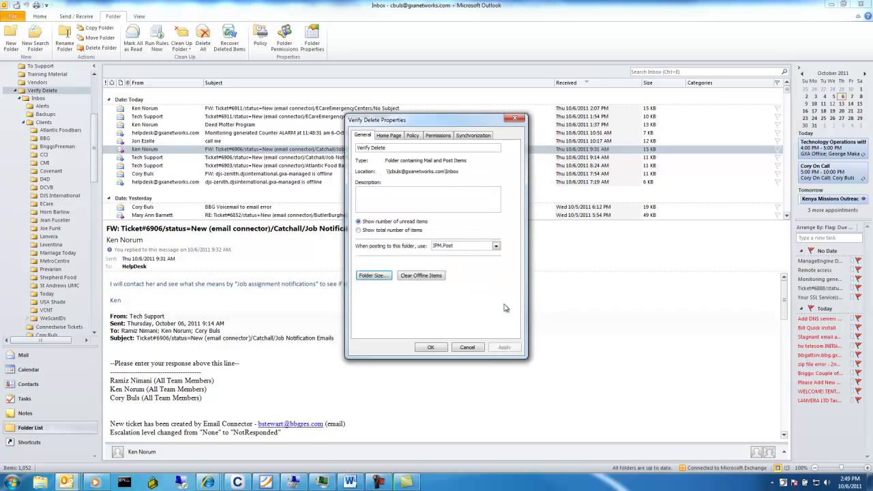
{"action": "left_click", "coordinate": [468, 347]}
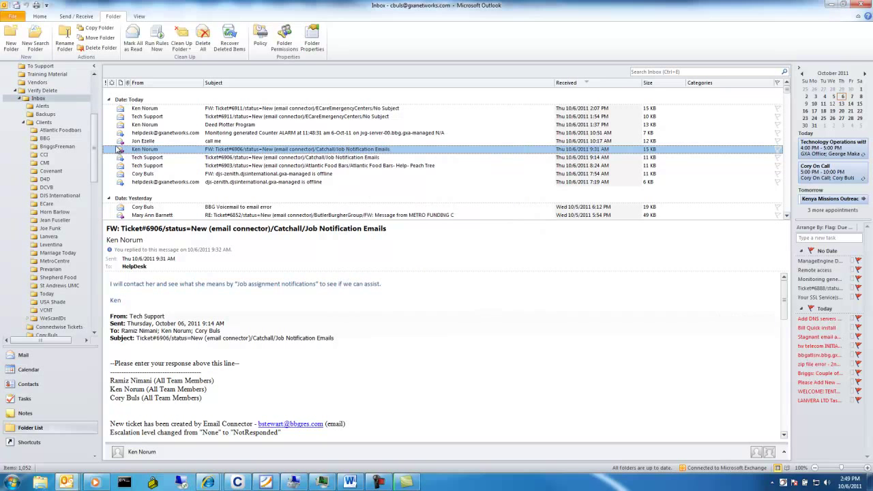
Look through the messages in Verify Delete's Inbox, and view its Atlantic Foodbars and Alerts subfolders.
{"action": "scroll", "coordinate": [328, 167], "scroll_direction": "down", "scroll_amount": 15}
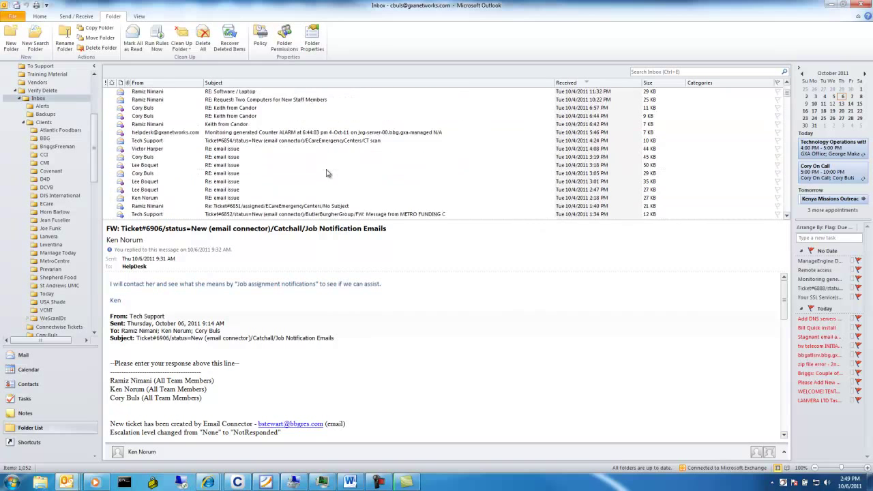
{"action": "scroll", "coordinate": [301, 173], "scroll_direction": "down", "scroll_amount": 3}
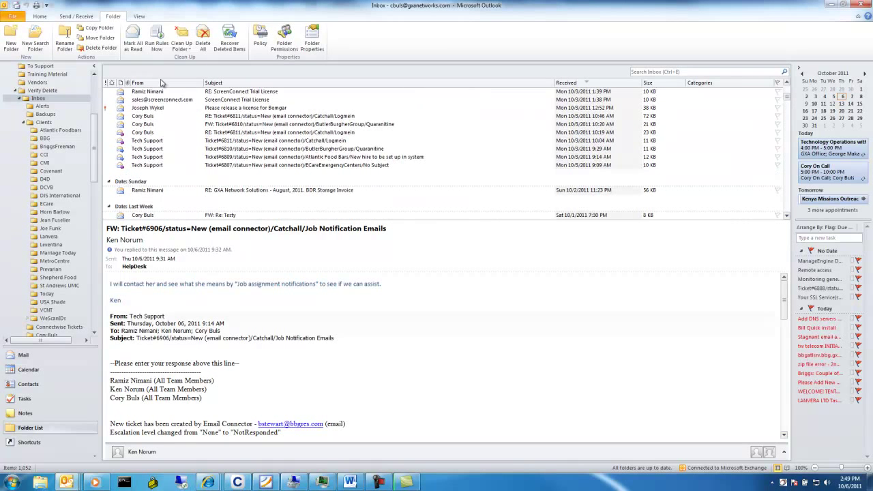
{"action": "scroll", "coordinate": [172, 178], "scroll_direction": "down", "scroll_amount": 5}
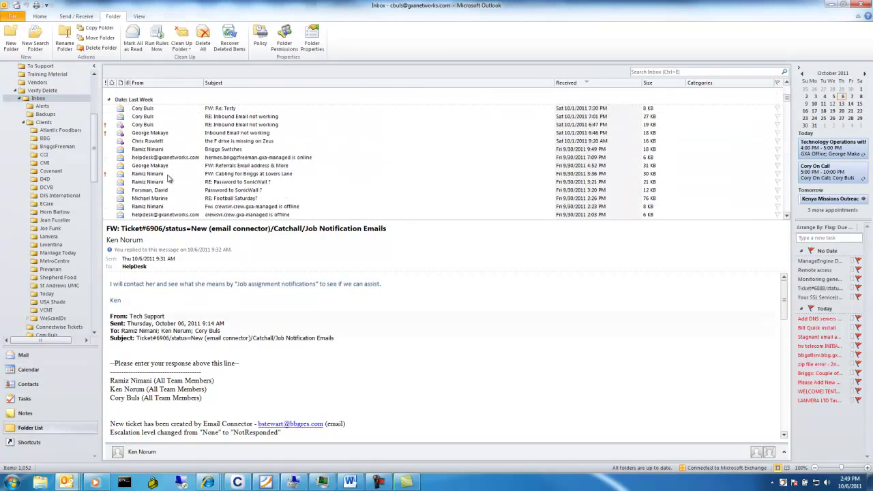
{"action": "left_click_drag", "start_coordinate": [35, 127], "coordinate": [43, 126]}
{"action": "left_click", "coordinate": [44, 127]}
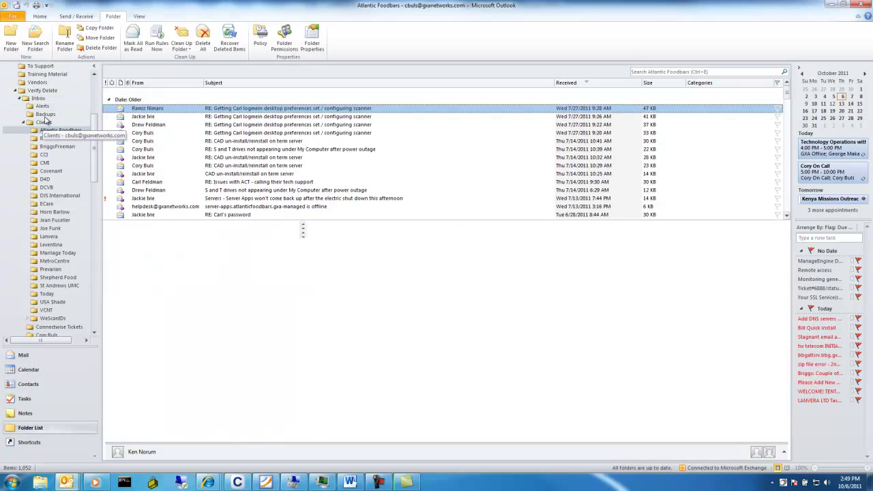
{"action": "left_click", "coordinate": [44, 107]}
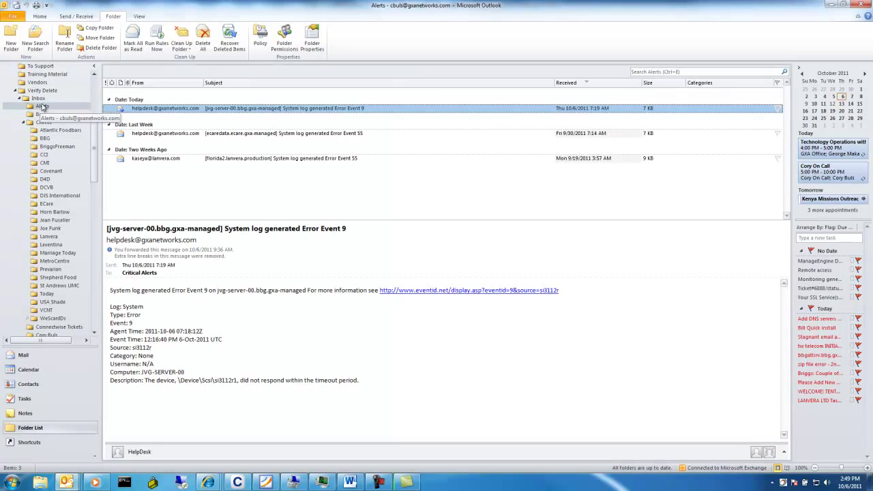
Delete the Verify Delete folder with all its contents, and open the mailbox's Deleted Items folder.
{"action": "right_click", "coordinate": [42, 90]}
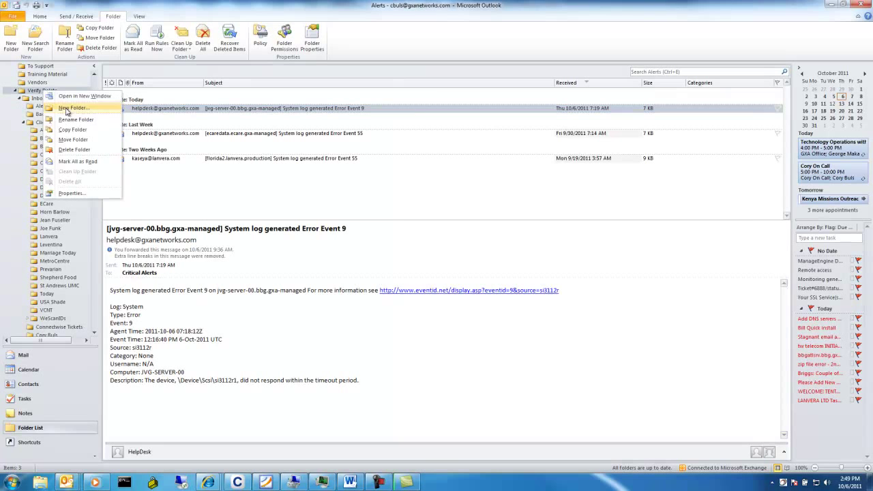
{"action": "left_click", "coordinate": [73, 150]}
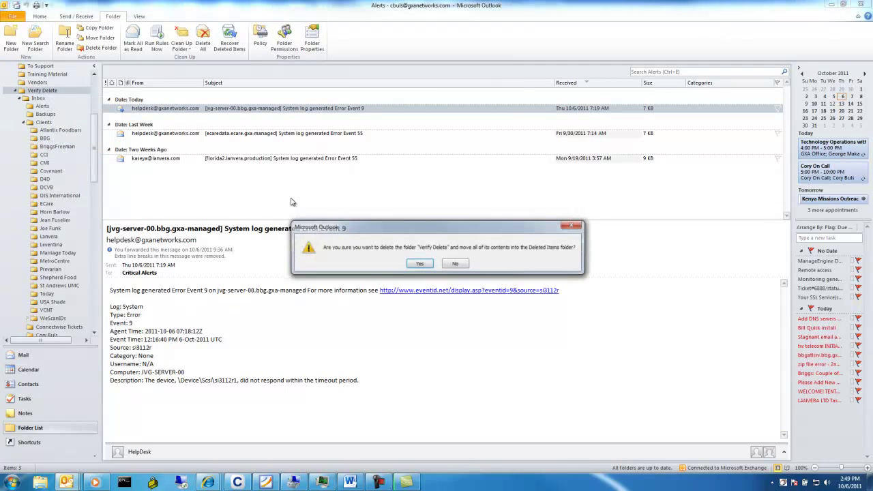
{"action": "left_click", "coordinate": [417, 263]}
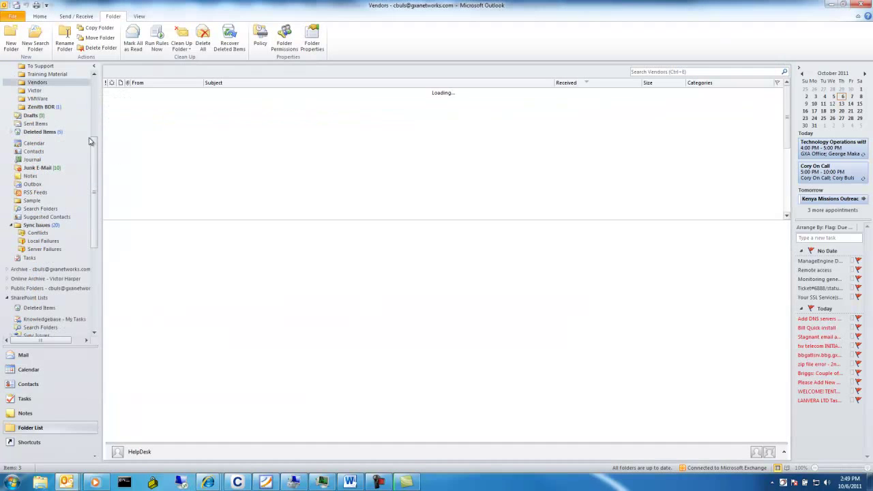
{"action": "scroll", "coordinate": [89, 140], "scroll_direction": "up", "scroll_amount": 1}
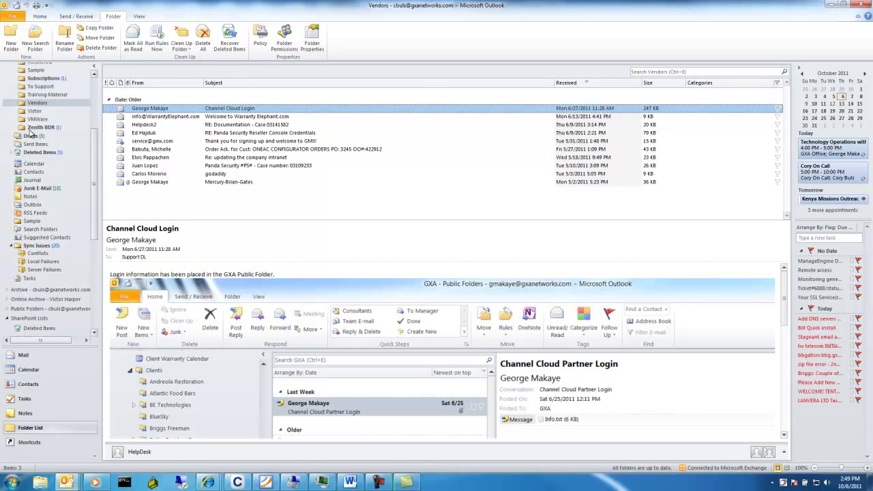
{"action": "left_click", "coordinate": [49, 155]}
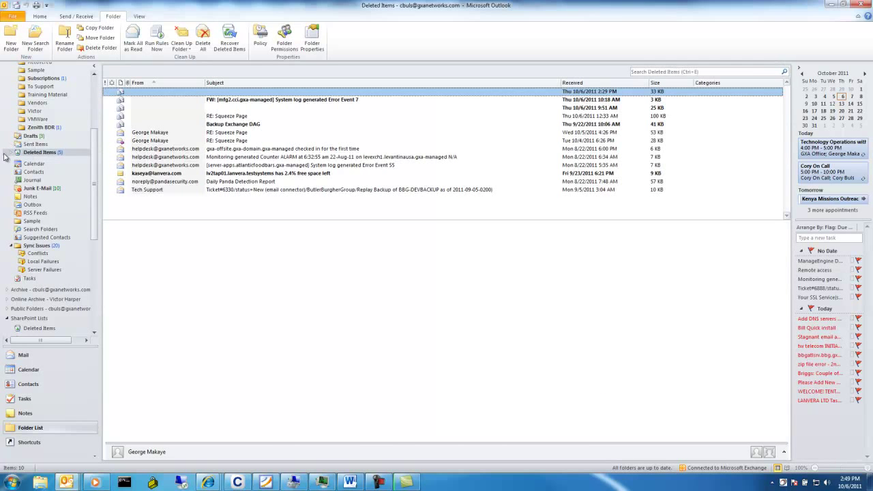